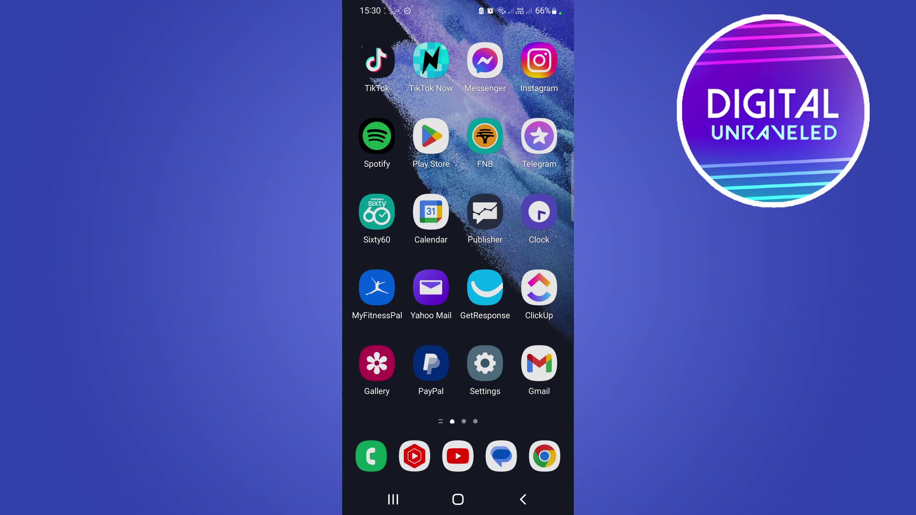
Launch YouTube and open the MoistCritikal Reacts To Unbox Therapy VIEWBOTTING video
{"action": "left_click", "coordinate": [459, 456]}
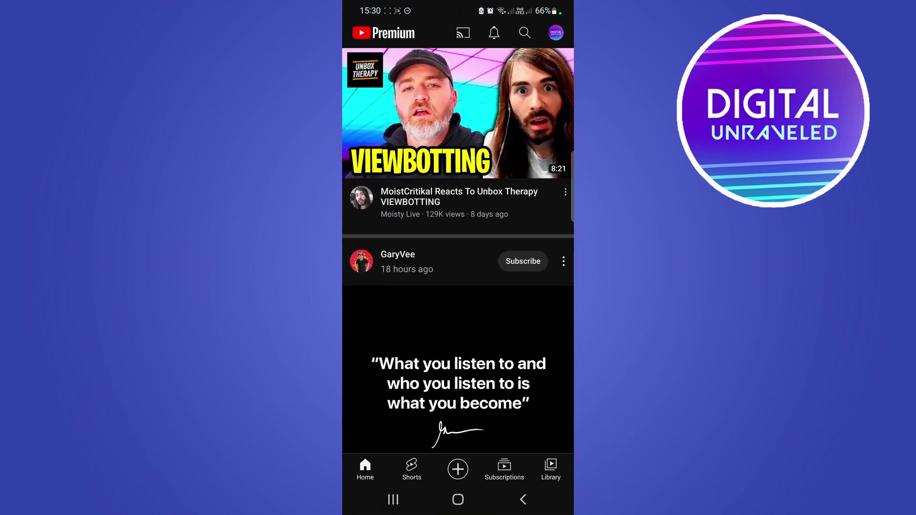
{"action": "left_click", "coordinate": [471, 129]}
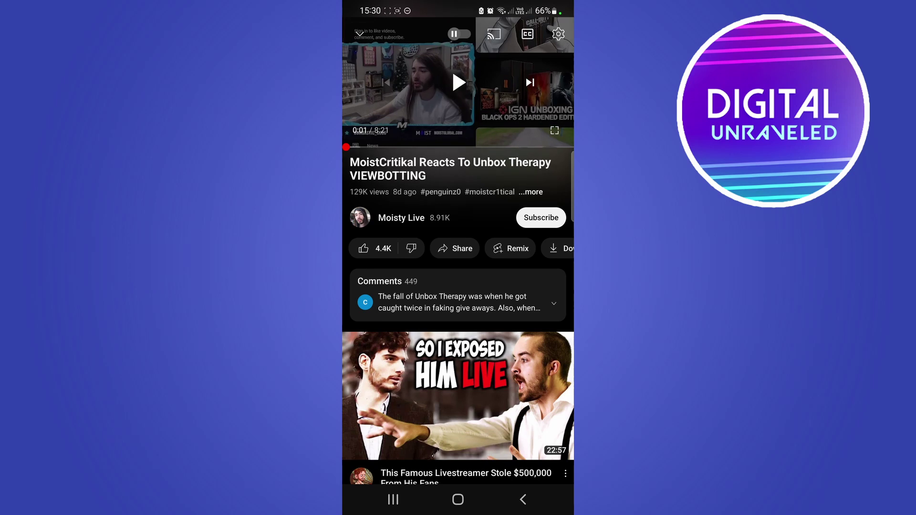
Seek the video to 1:17 and pull up the precise-seeking thumbnail filmstrip
{"action": "left_click_drag", "start_coordinate": [346, 147], "coordinate": [378, 147]}
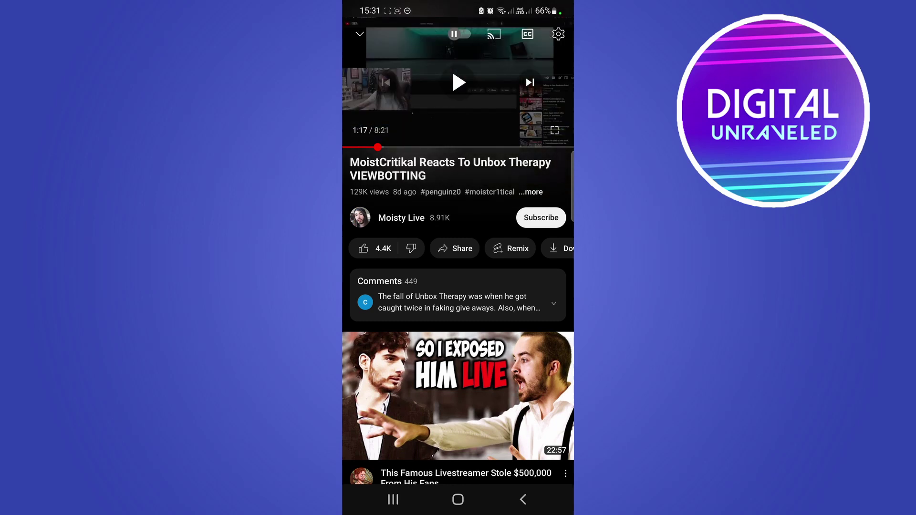
{"action": "left_click_drag", "start_coordinate": [370, 149], "coordinate": [370, 149]}
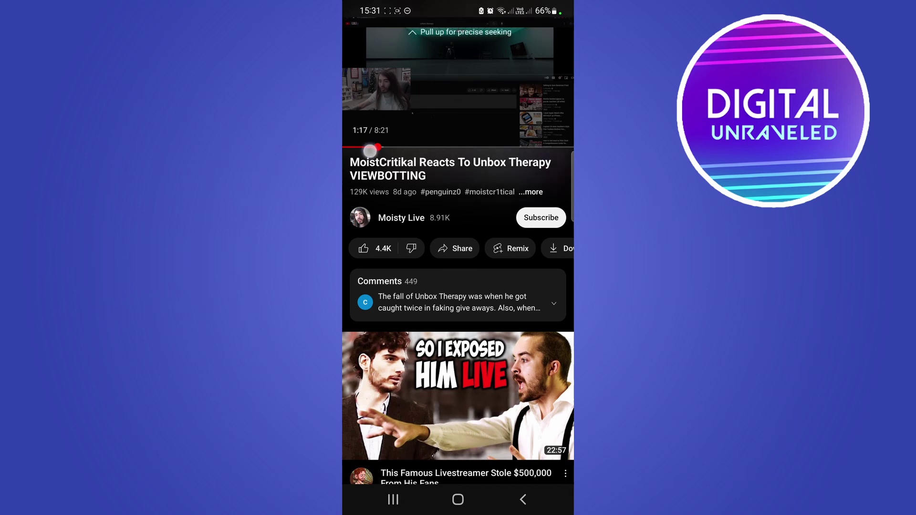
{"action": "left_click_drag", "start_coordinate": [369, 150], "coordinate": [373, 101]}
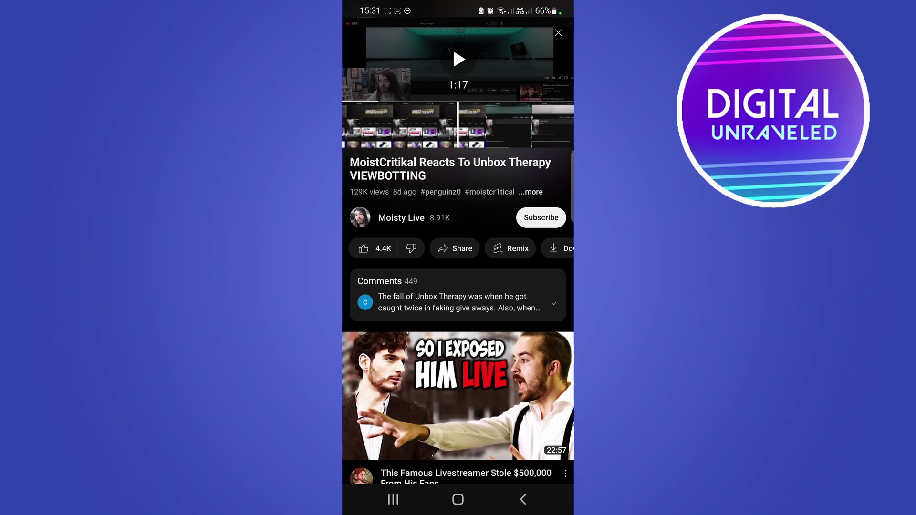
Scrub the thumbnail filmstrip forward until the seek point reads 1:49
{"action": "mouse_move", "coordinate": [491, 141]}
{"action": "left_mouse_down"}
{"action": "mouse_move", "coordinate": [371, 144]}
{"action": "mouse_move", "coordinate": [510, 141]}
{"action": "mouse_move", "coordinate": [380, 146]}
{"action": "left_mouse_up"}
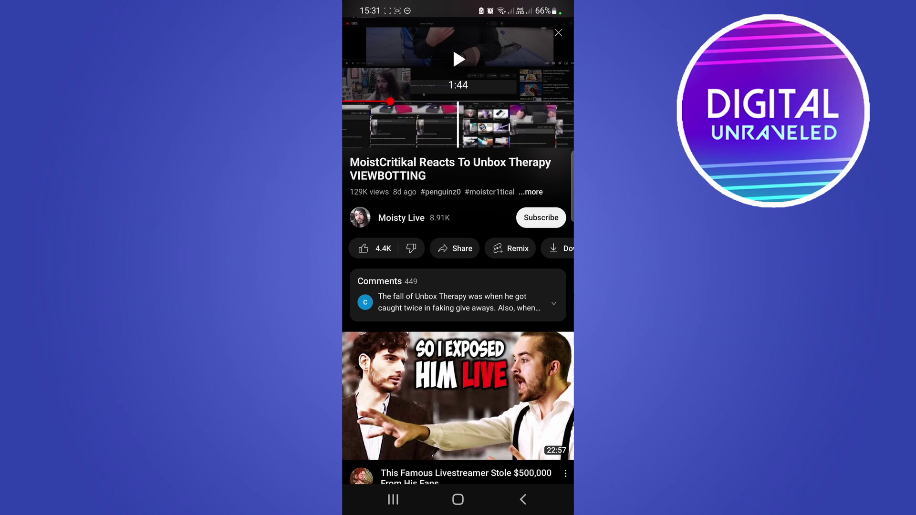
{"action": "left_click_drag", "start_coordinate": [514, 141], "coordinate": [475, 138]}
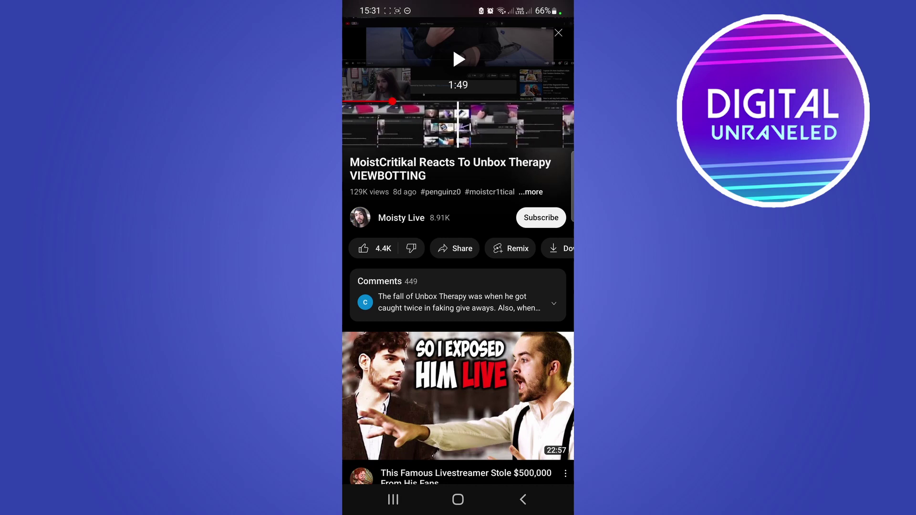
Resume playback from the chosen frame, then pause at 1:50 of 8:21
{"action": "left_click", "coordinate": [459, 60]}
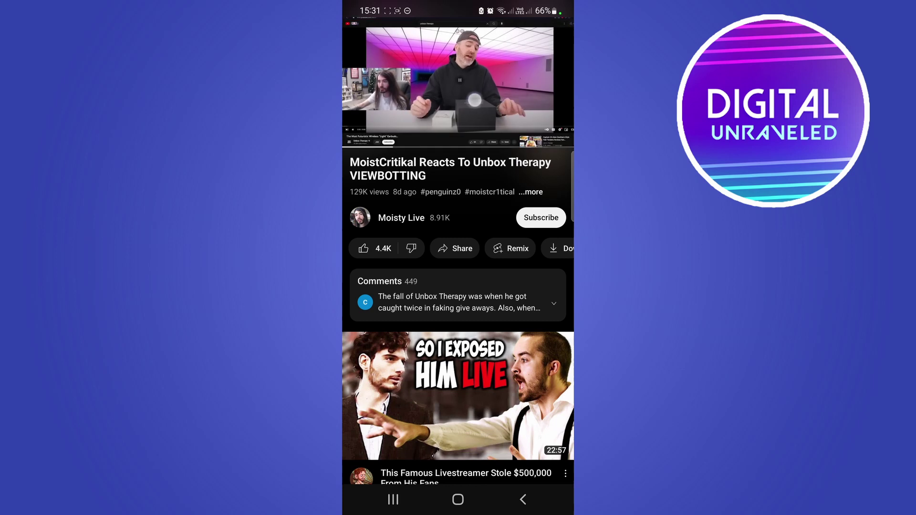
{"action": "left_click", "coordinate": [458, 82]}
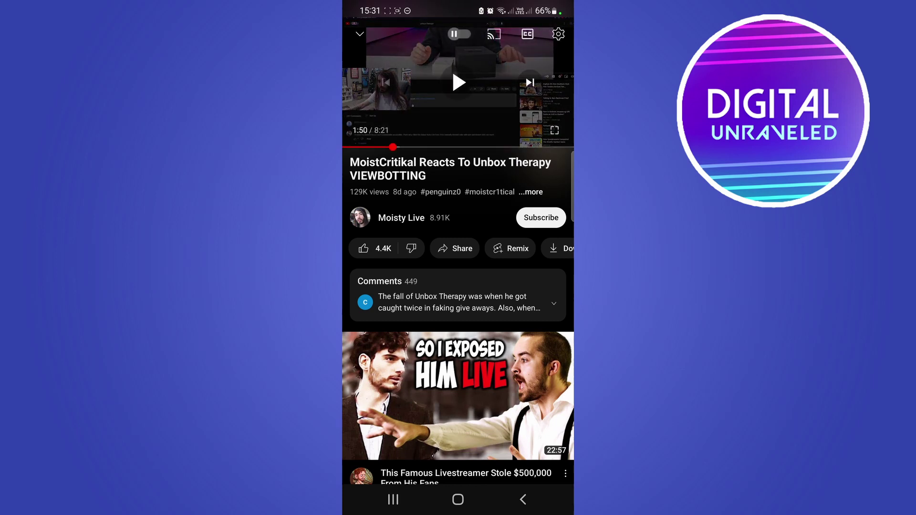